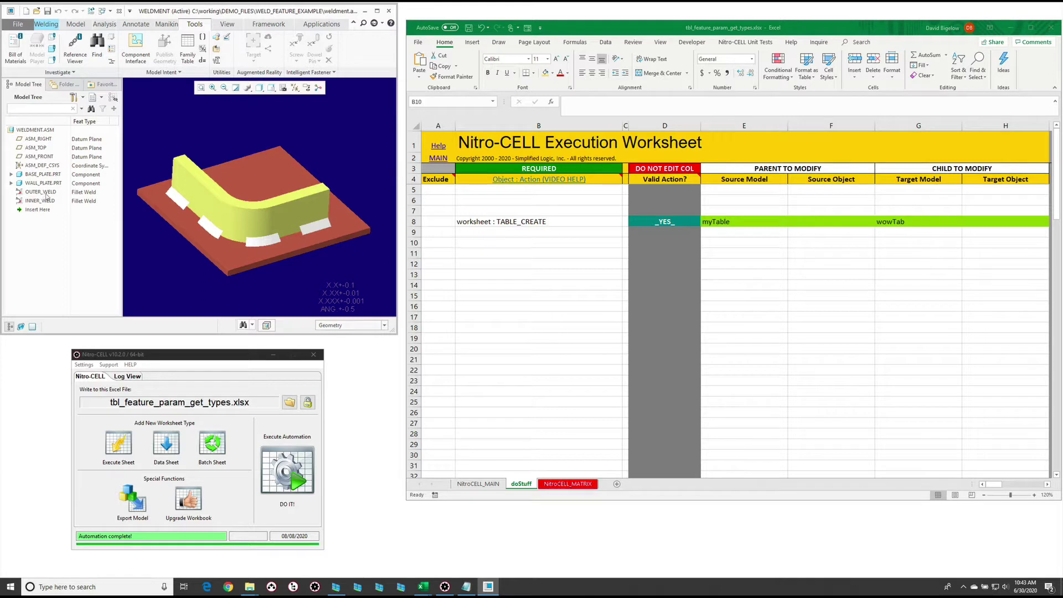
left_click(48, 197)
left_click(161, 256)
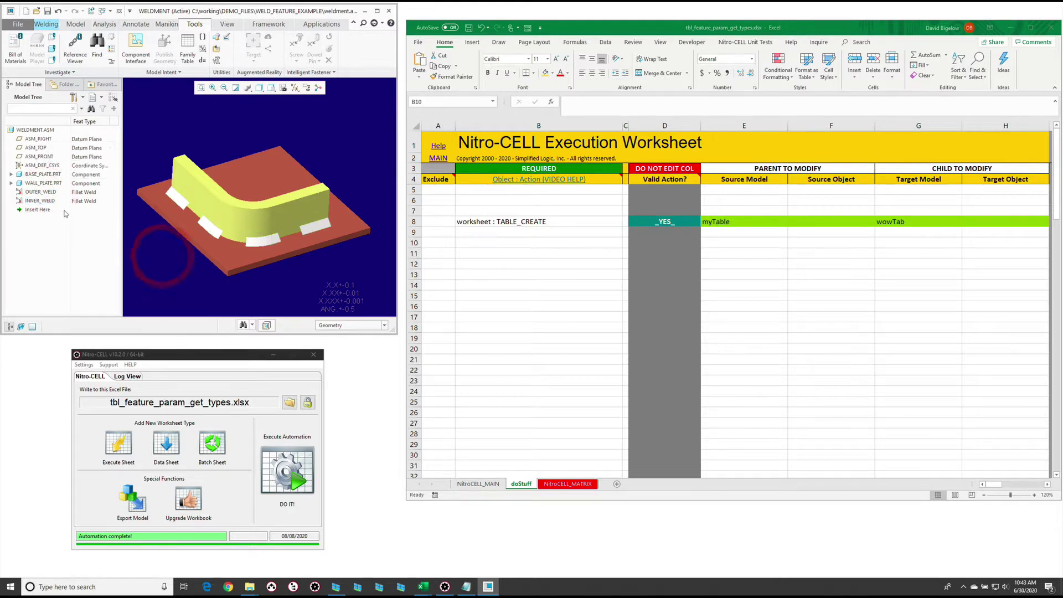
left_click(42, 199)
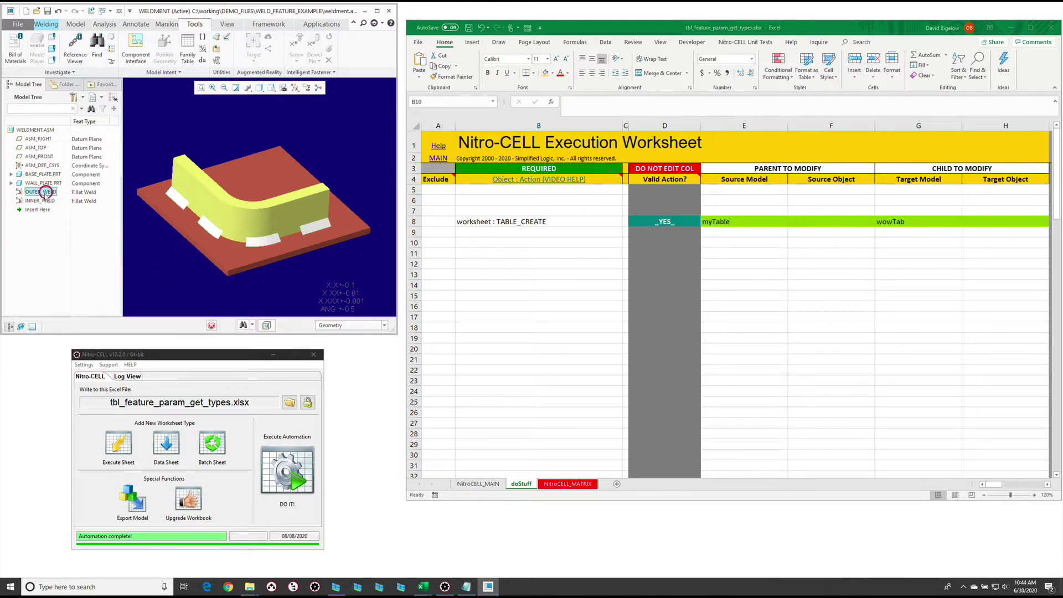
left_click(172, 284)
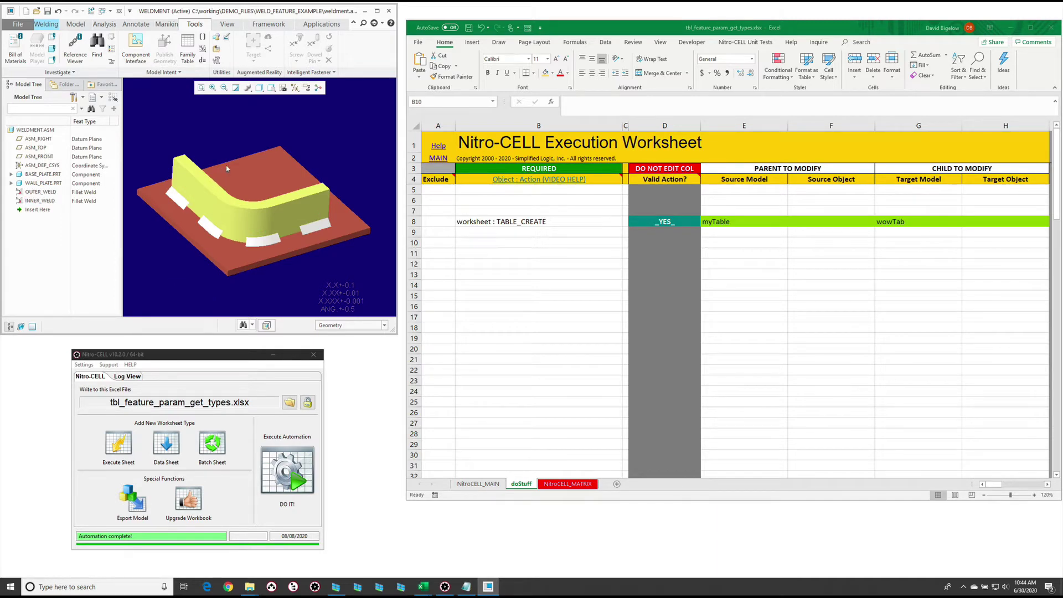
left_click_drag(222, 165, 238, 183)
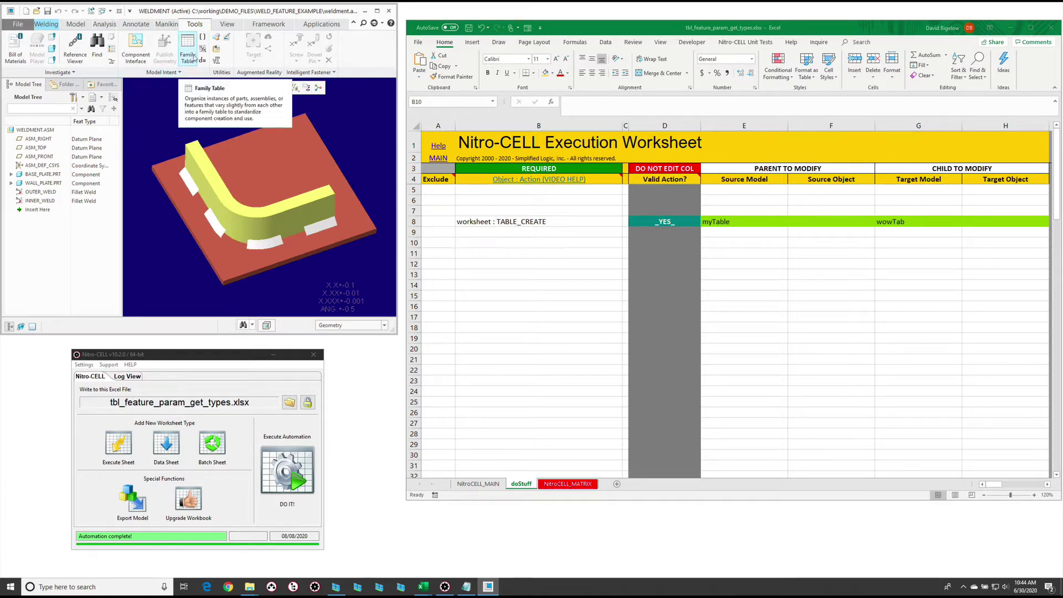
Open the feature-level parameters of OUTER_WELD in the weldment assembly and examine the list of weld parameters.
left_click(202, 37)
left_click(201, 189)
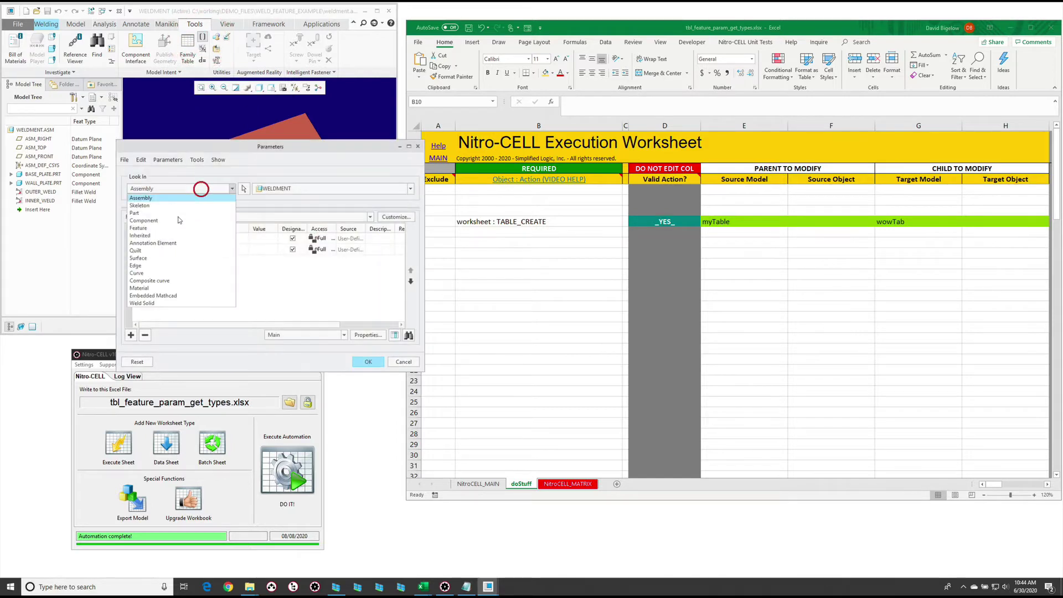
left_click(166, 226)
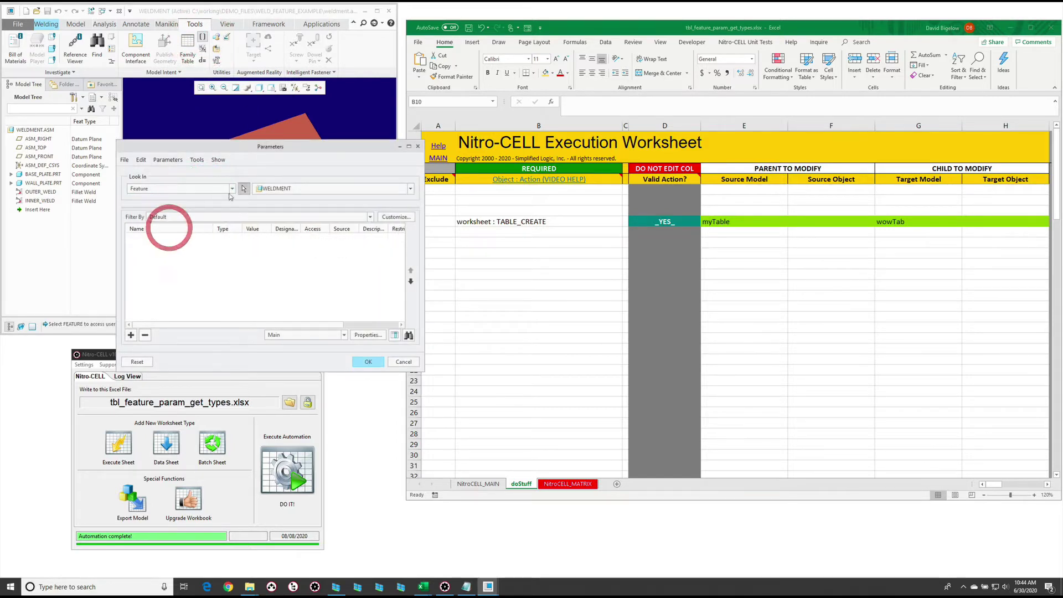
left_click(44, 191)
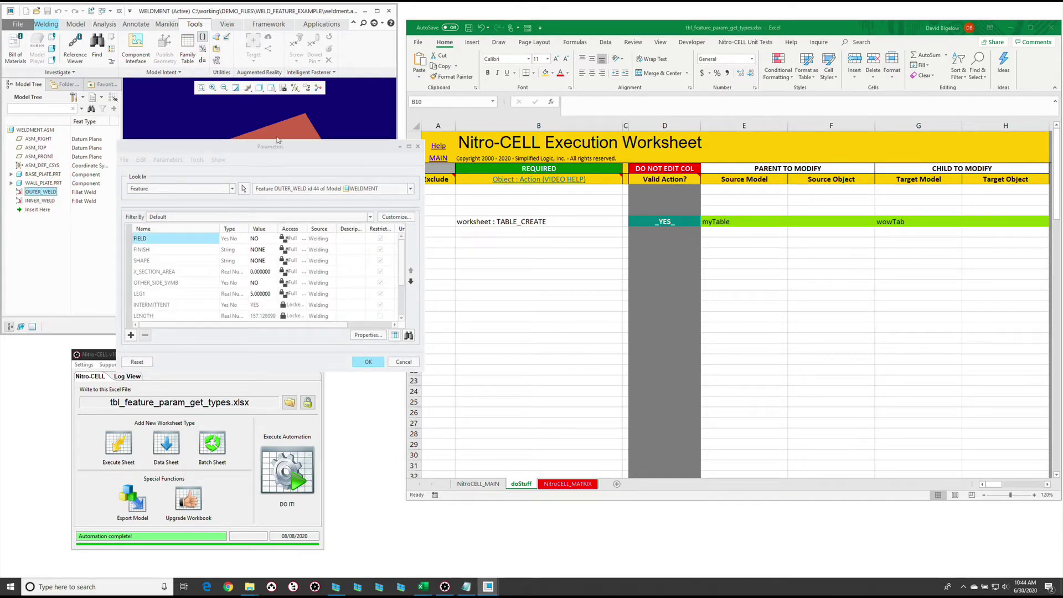
left_click_drag(278, 139, 314, 117)
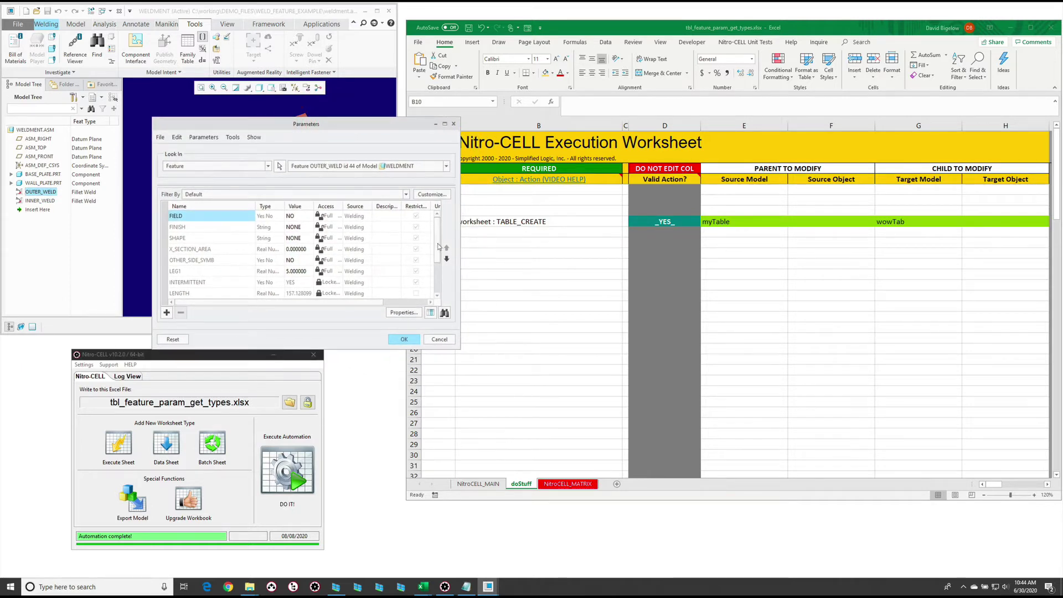
scroll(438, 246, "down", 2)
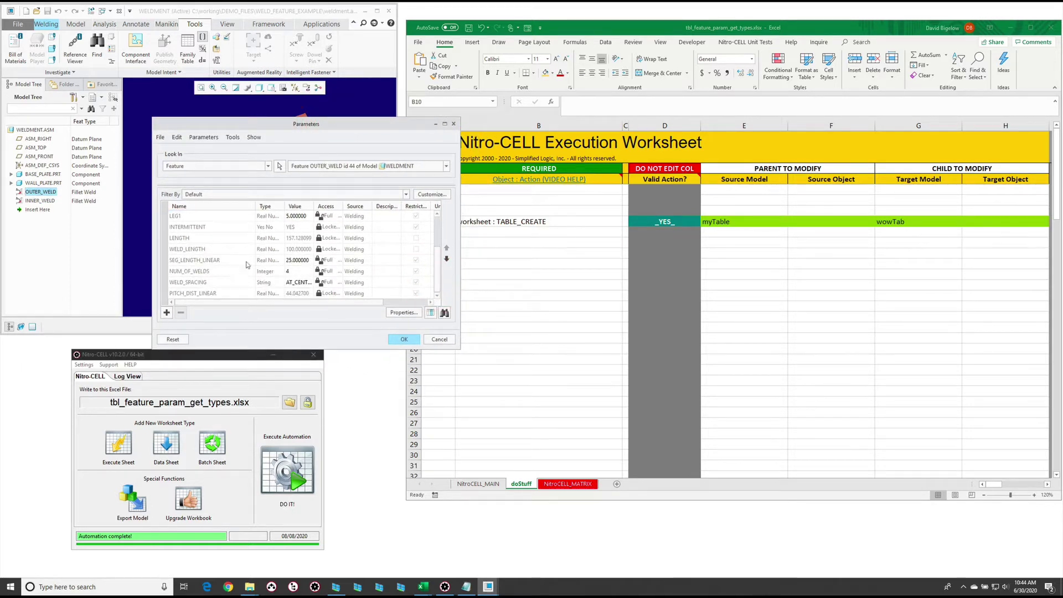
left_click(438, 260)
mouse_move(437, 263)
left_mouse_down()
mouse_move(438, 239)
mouse_move(440, 282)
left_mouse_up()
In the Excel doStuff worksheet, enter the tbl_feature : PARAM_GET_TYPES command in cell B10 using an nc_command table reference.
left_click(613, 261)
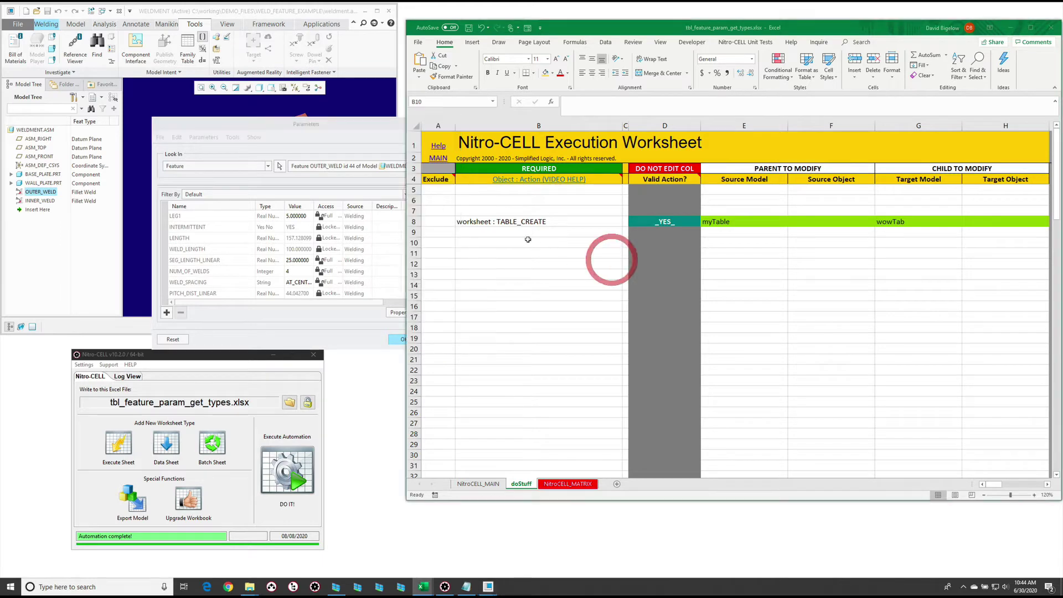
left_click(521, 244)
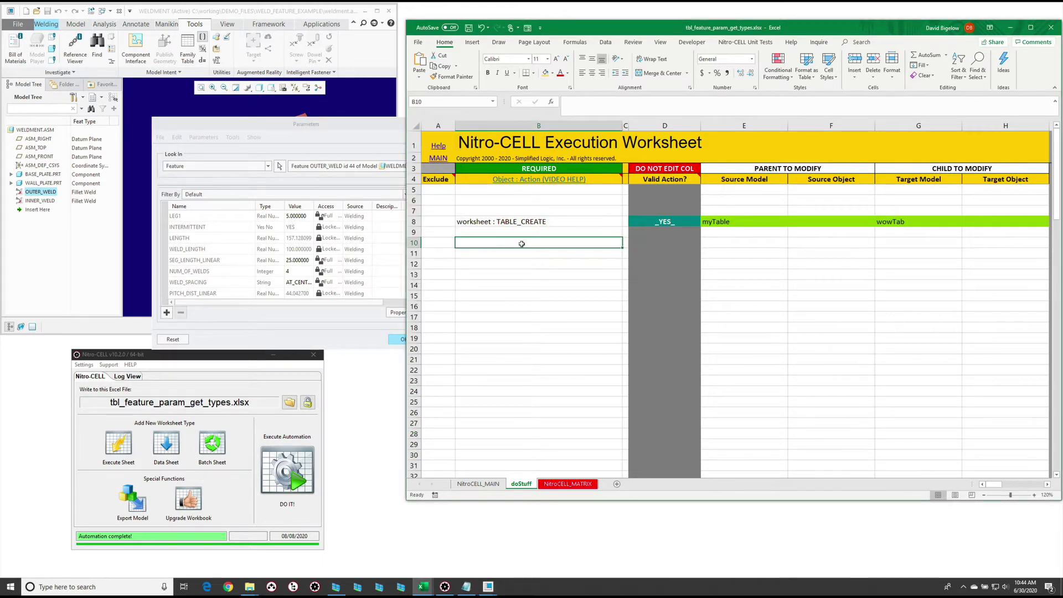
type("=nc_command(")
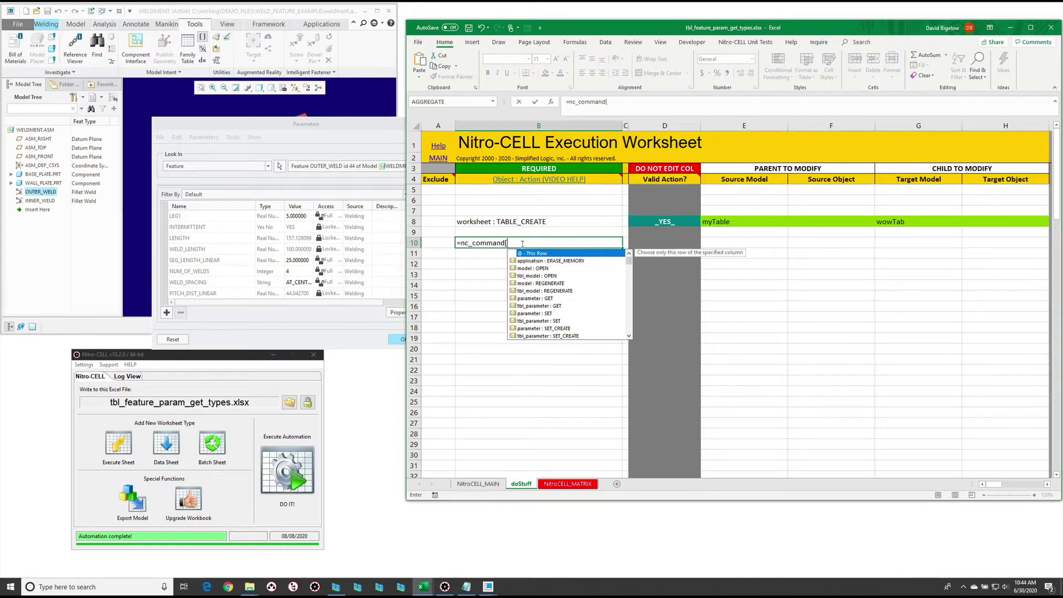
type("get_typ")
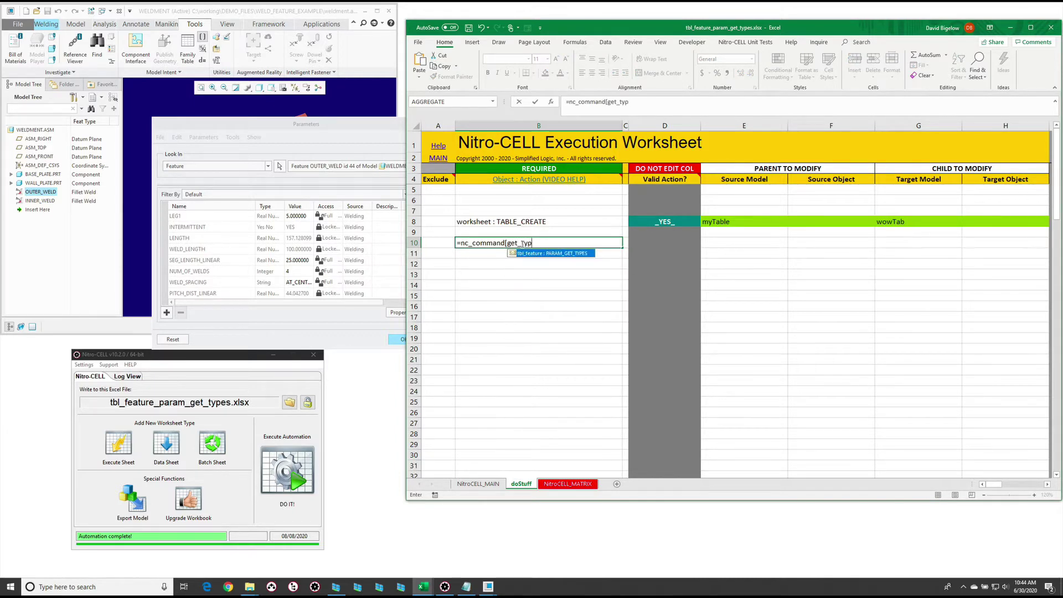
type("e")
key("Tab")
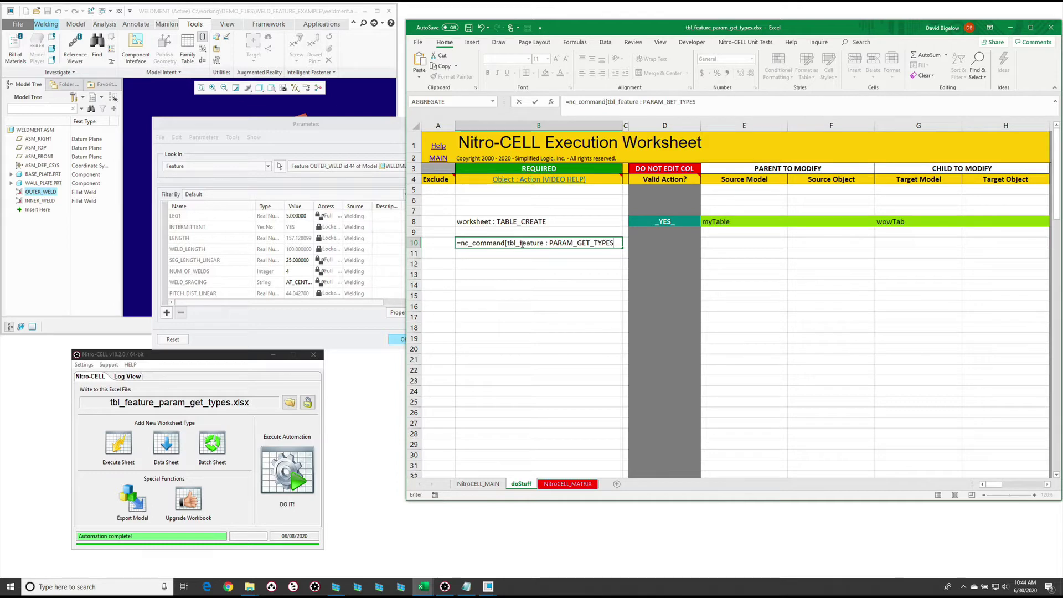
key("Return")
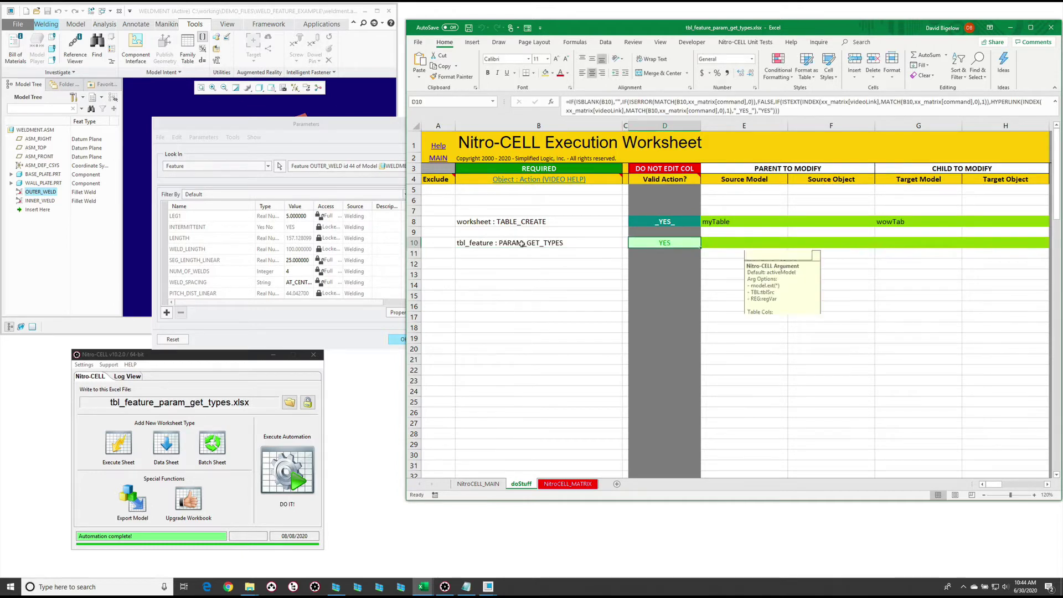
Set the Target Object of the PARAM_GET_TYPES row to myTable in cell H10.
key("Tab")
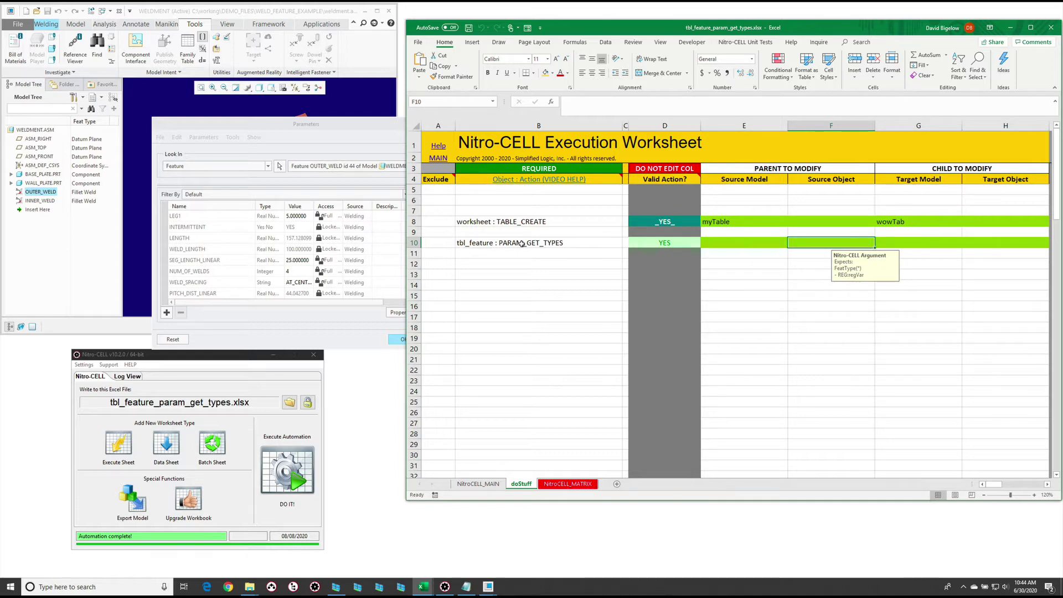
key("Tab")
key("Tab")
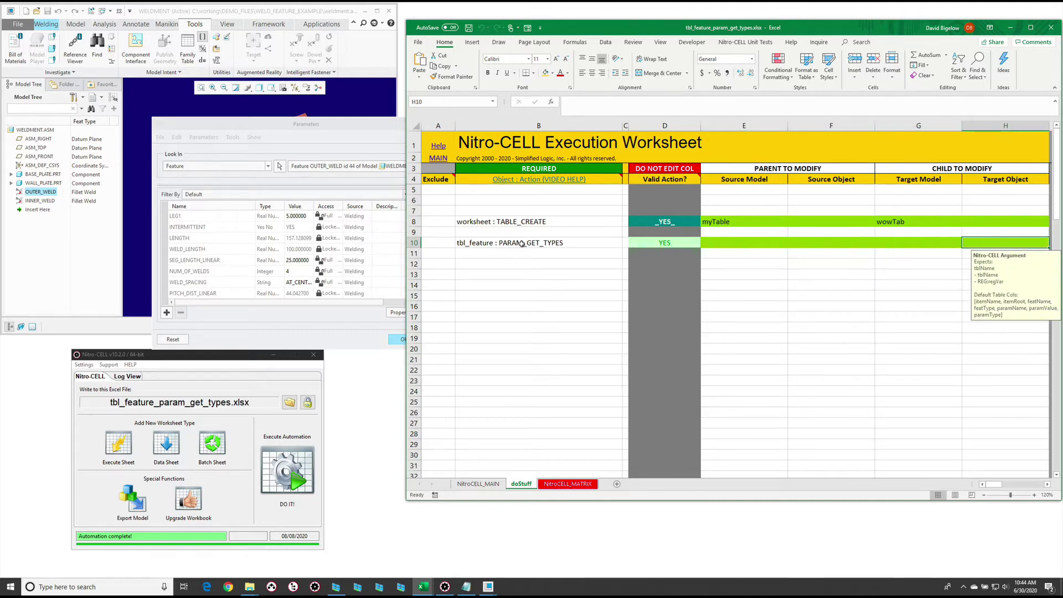
type("myTable")
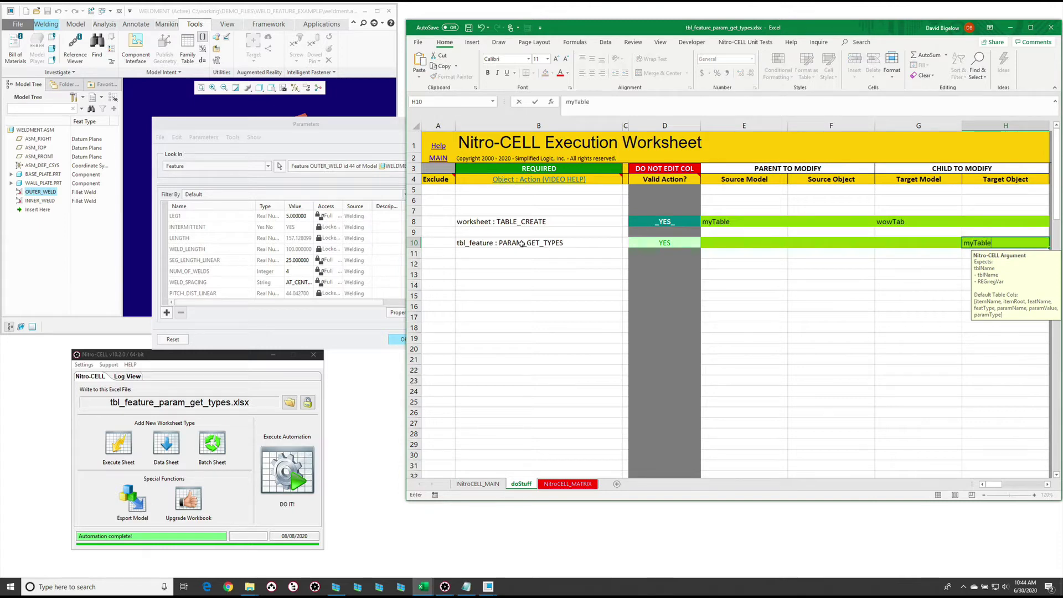
key("Return")
key("Up")
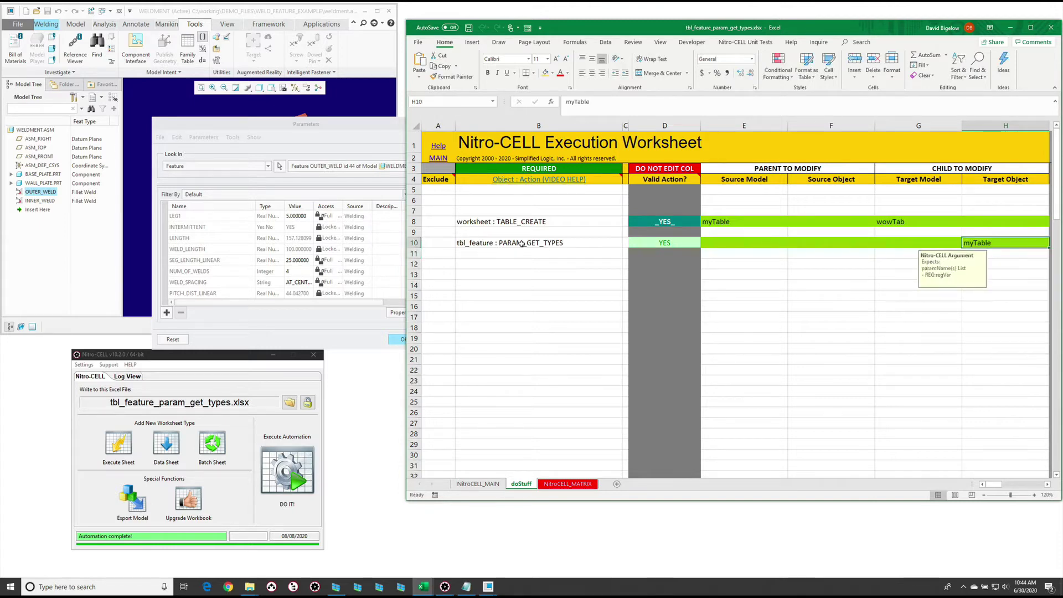
Set the Source Object of the PARAM_GET_TYPES row to the feature type Fillet Weld in cell F10.
key("Left")
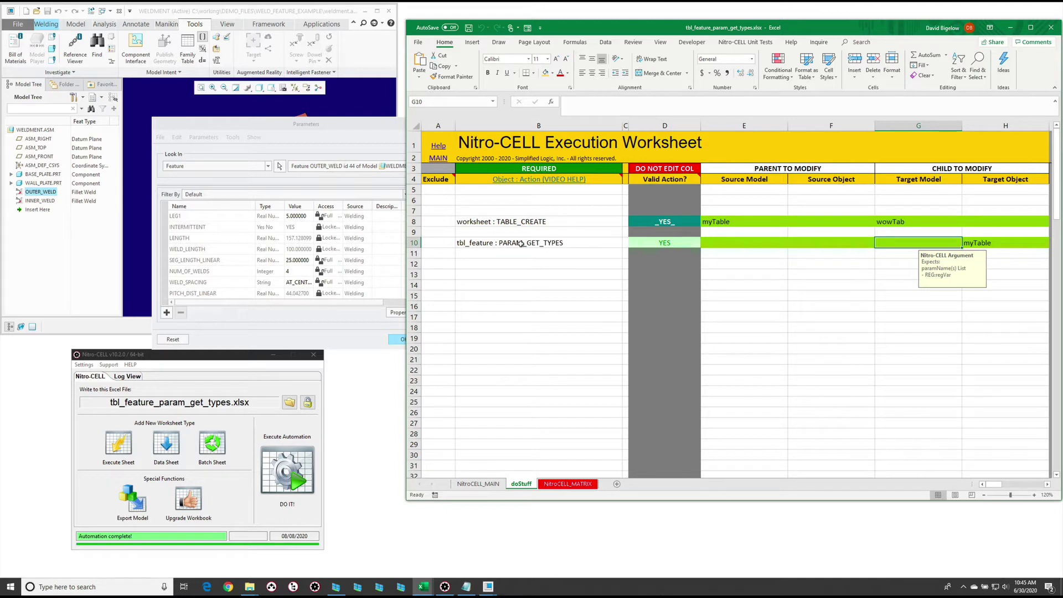
left_click(799, 246)
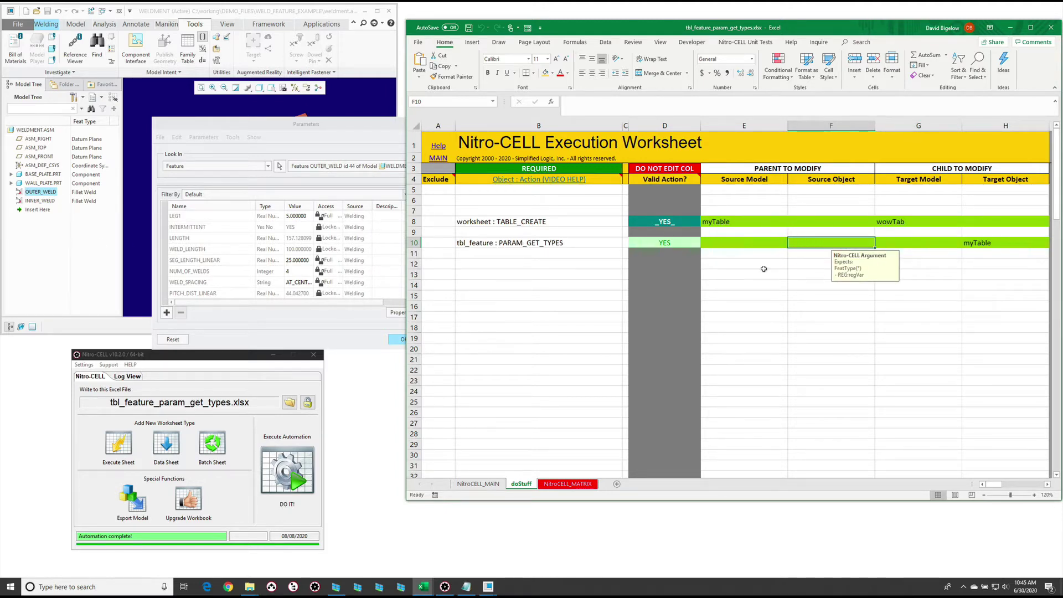
type("Fil")
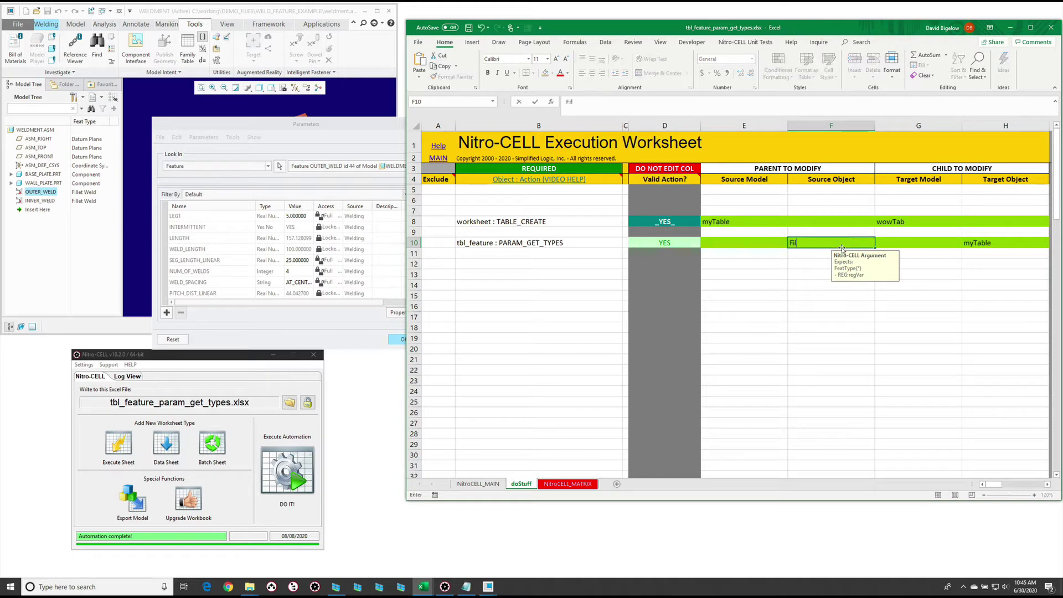
type("let Weld")
key("Tab")
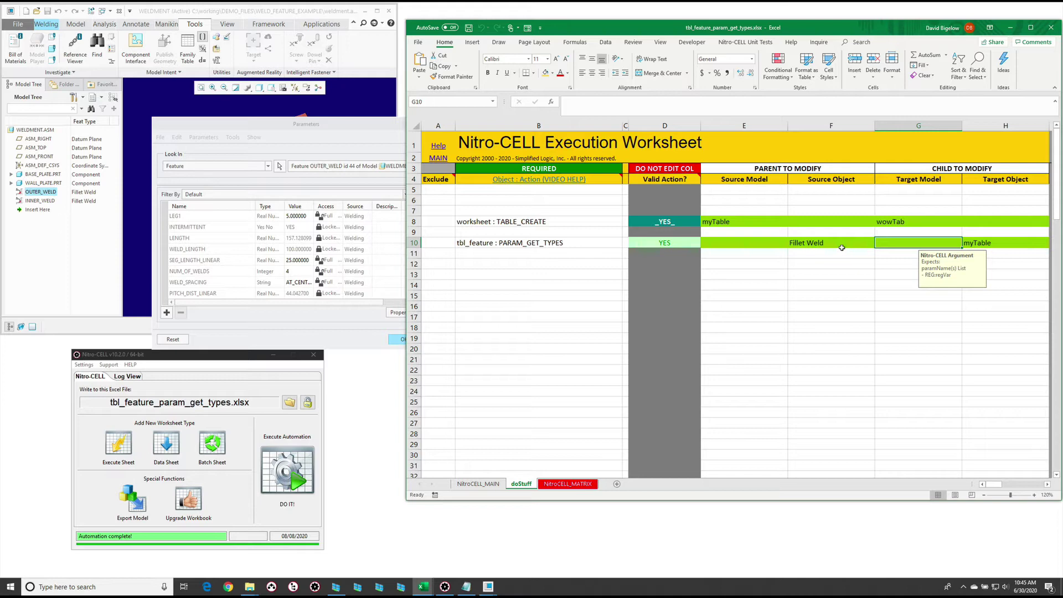
Enter the parameter name list "SEL_LENGTH_LINEAR, INTERMITTENT, LET1, NUM_OF_WELDS" as the Target Model in cell G10.
type("SEL_LENG")
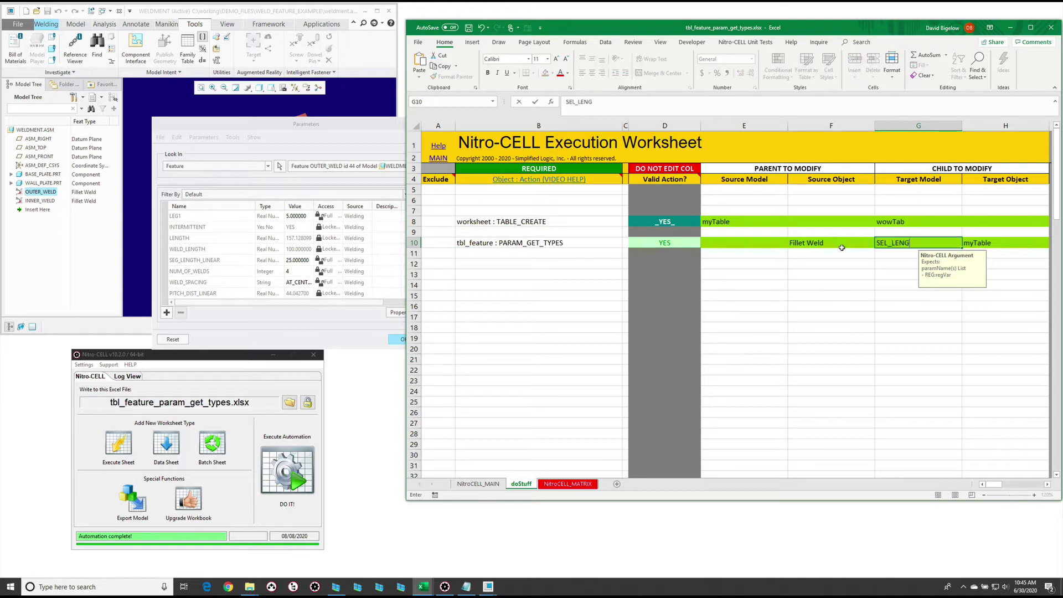
type("TH_LINEAR, INTER")
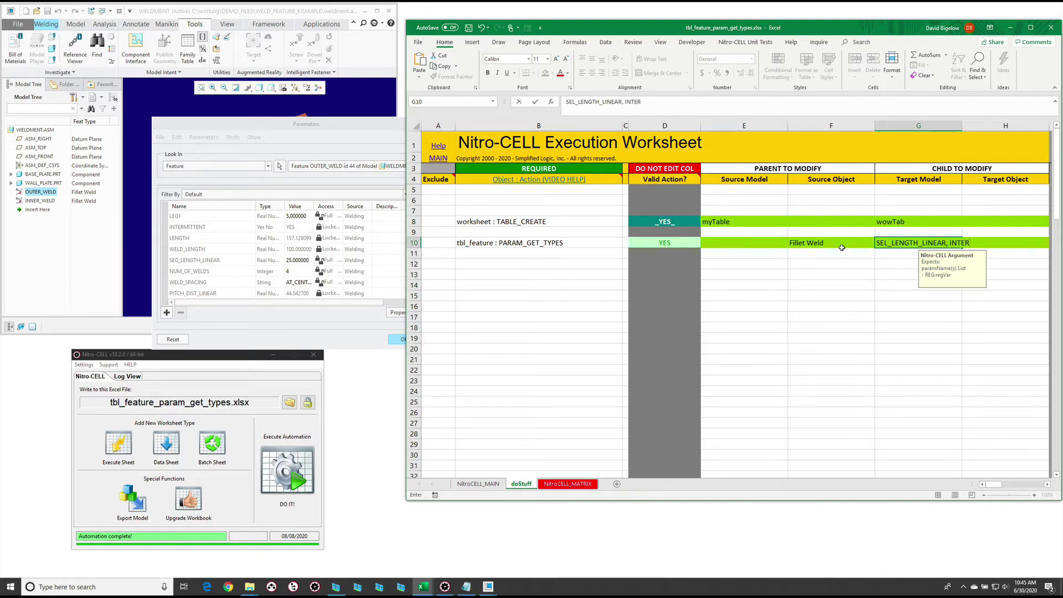
type("MITTENT, LET1, NUM_OF_WEL")
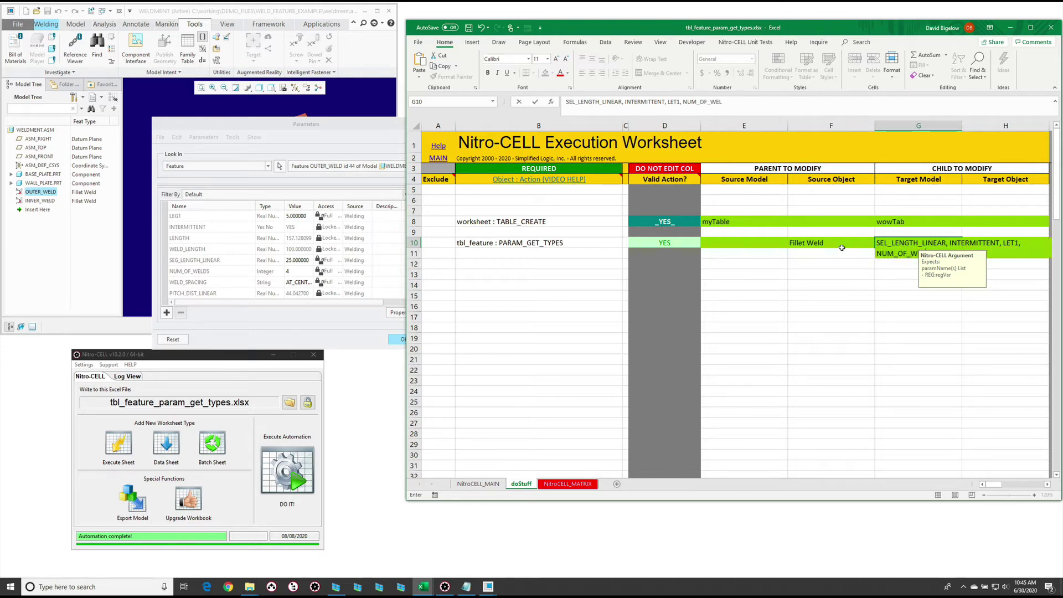
type("DS")
key("Return")
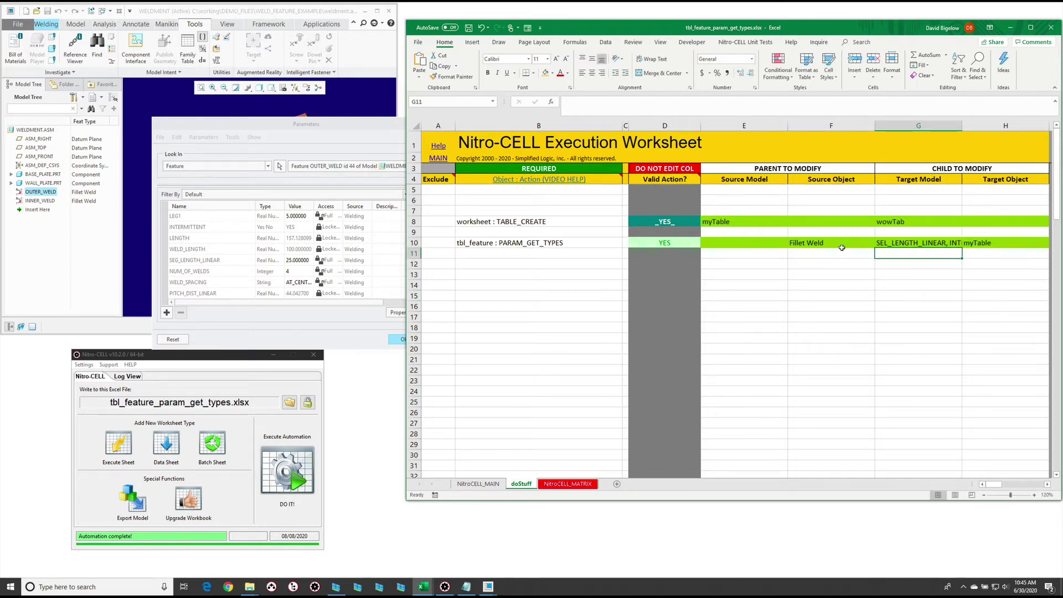
left_click(904, 245)
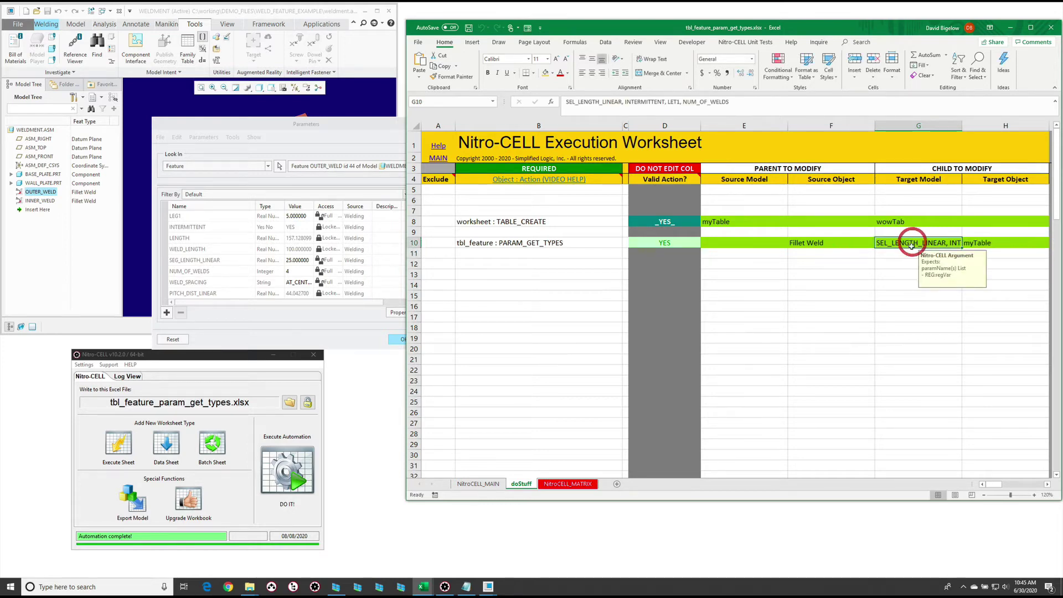
Close the weld feature's Parameters dialog and execute the Nitro-CELL automation on the workbook.
left_click(356, 327)
left_click(395, 339)
left_click(291, 472)
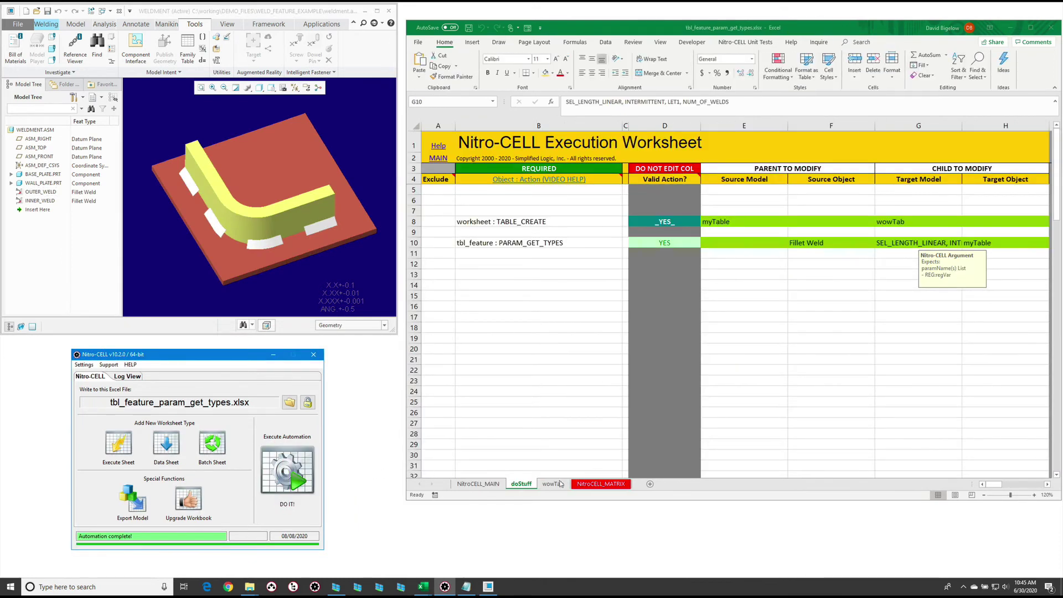
Open the generated wowTab worksheet and autofit columns A through G to show the extracted weld parameters.
left_click(550, 487)
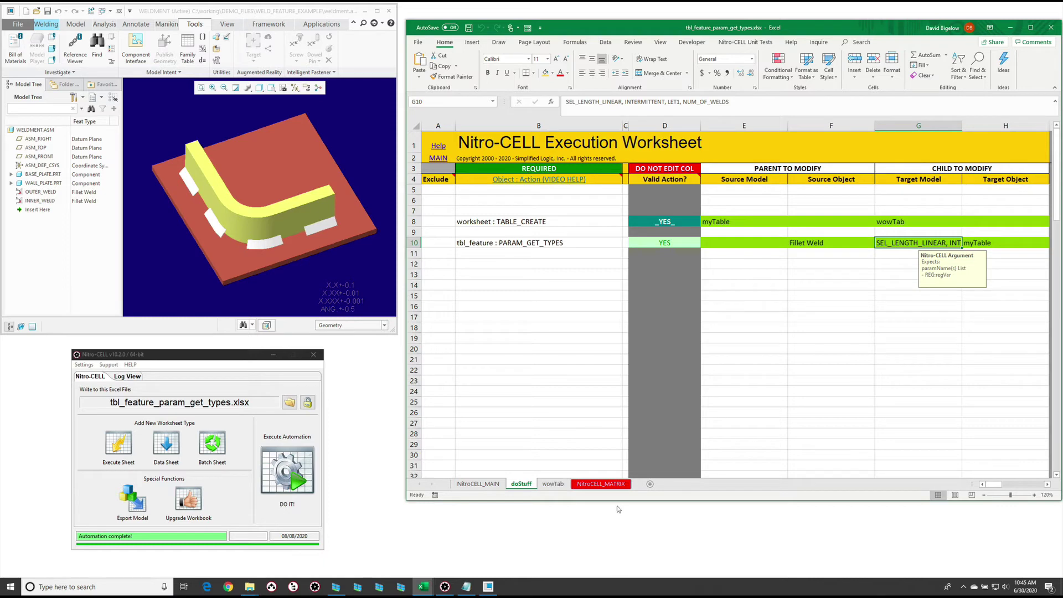
left_click(554, 486)
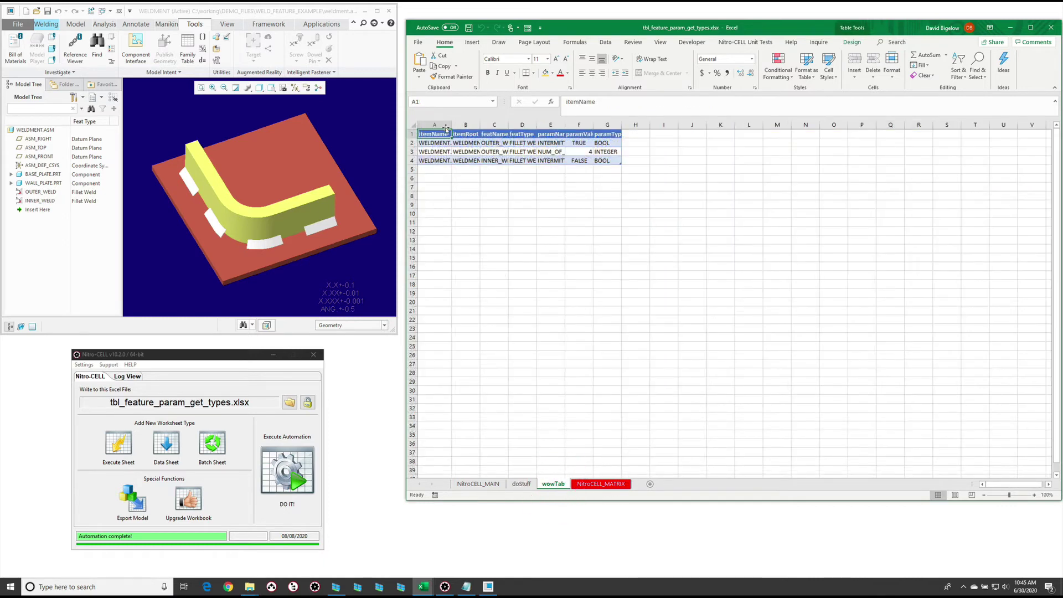
left_click_drag(435, 126, 595, 124)
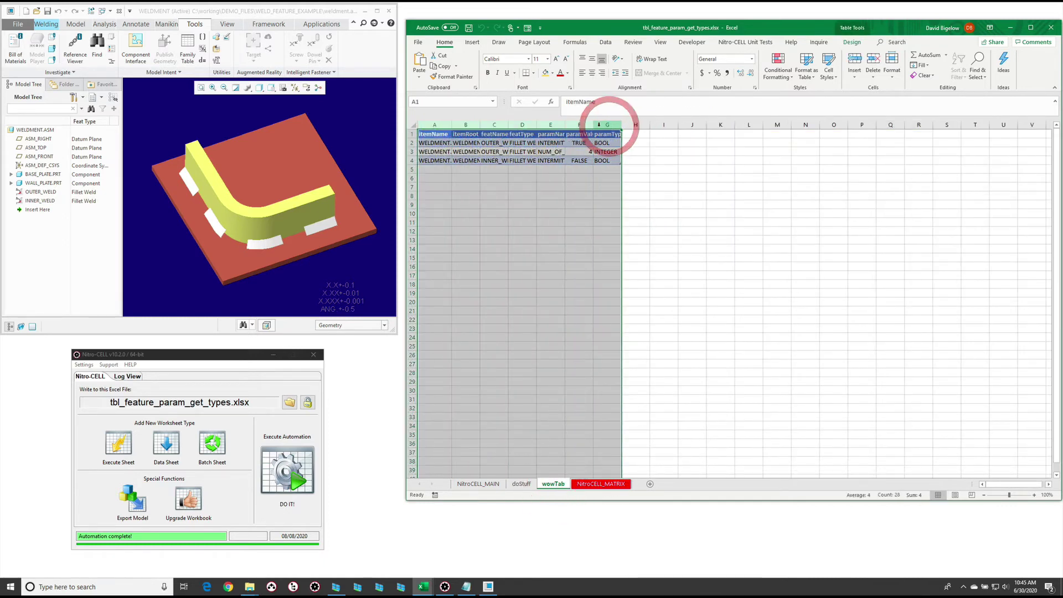
double_click(594, 125)
left_click(600, 213)
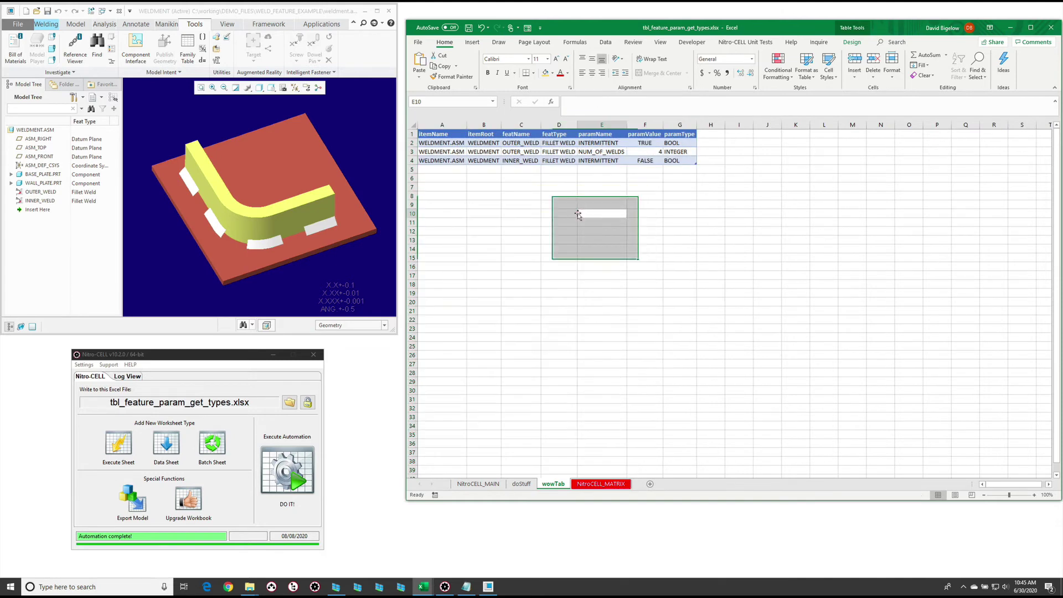
left_click(527, 144)
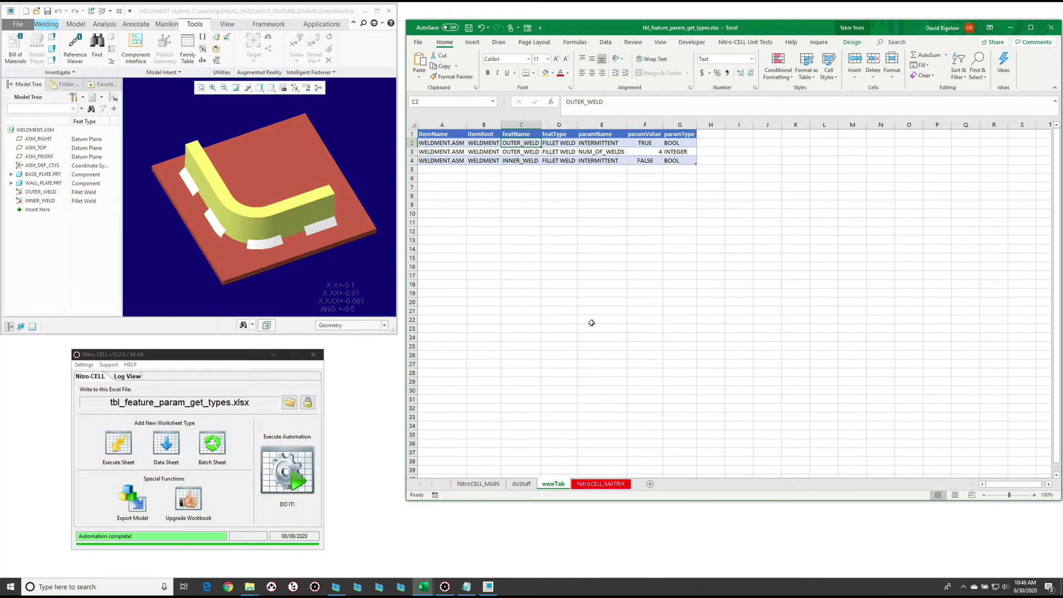
Correct the first parameter name in cell G10 of the doStuff worksheet to SEG_LENGTH_LINEAR and rerun the Nitro-CELL automation.
left_click(521, 483)
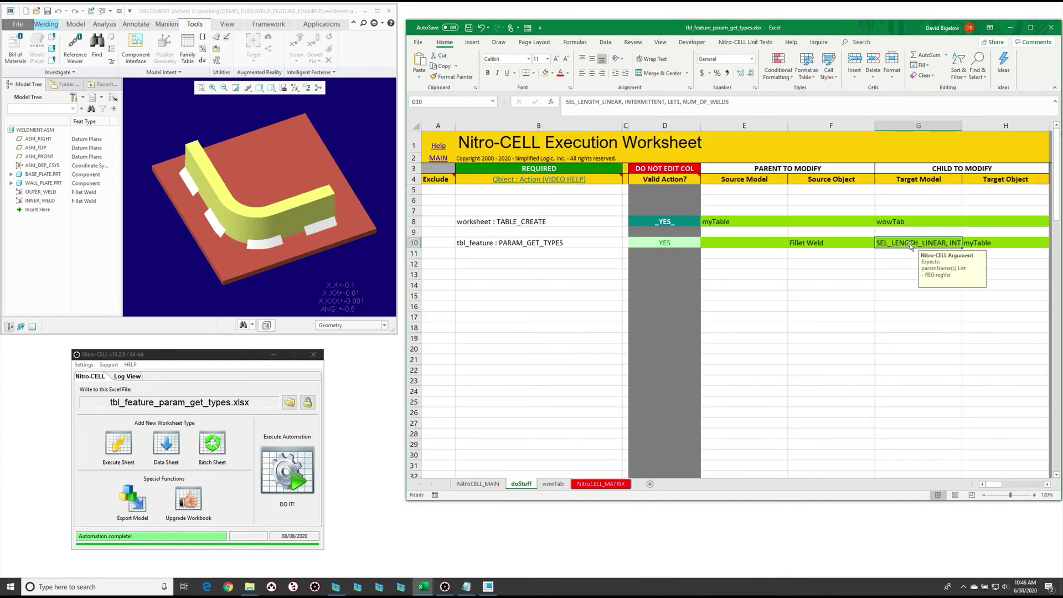
double_click(887, 243)
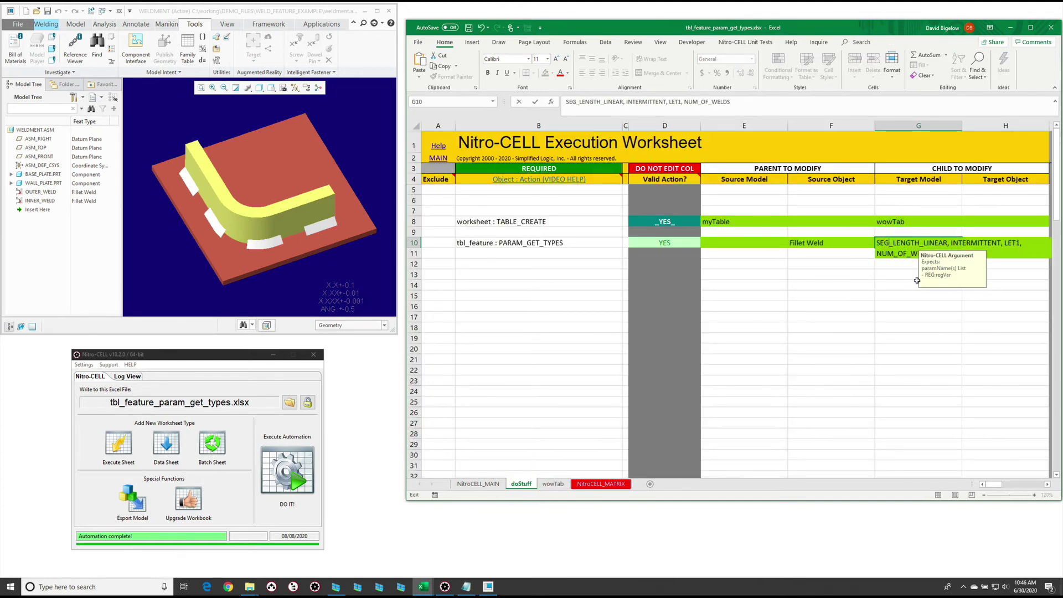
key("Return")
left_click(944, 242)
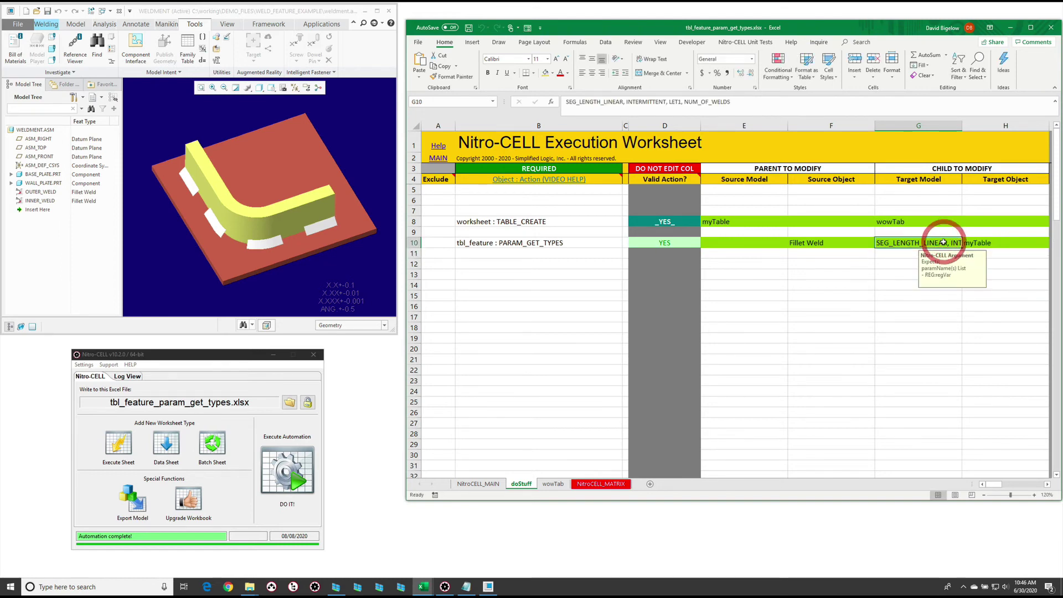
left_click(280, 487)
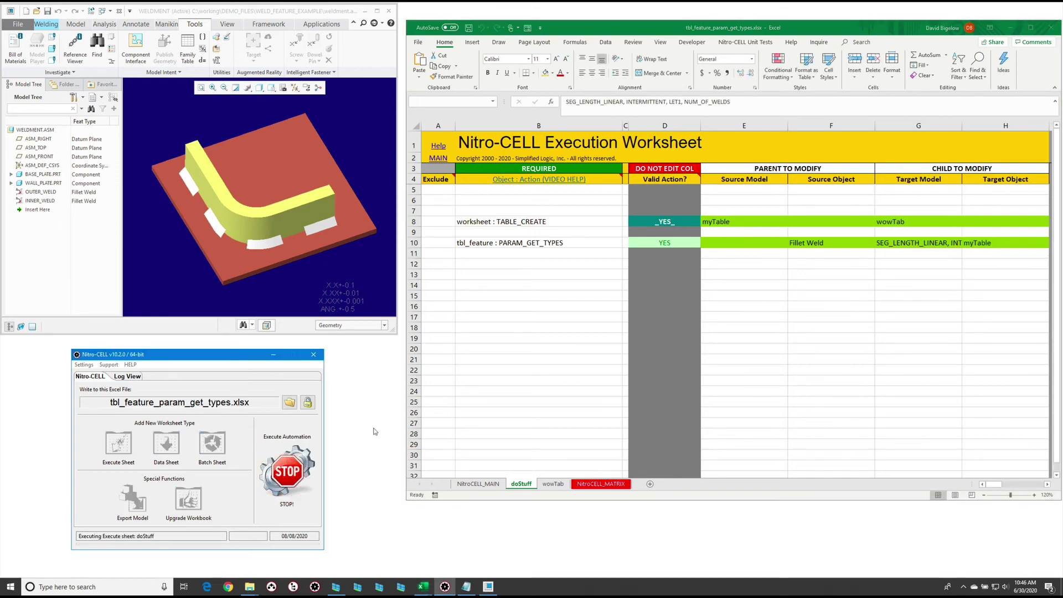
Return to the regenerated wowTab worksheet and autofit columns A through G to the weld parameter table's contents.
left_click(552, 483)
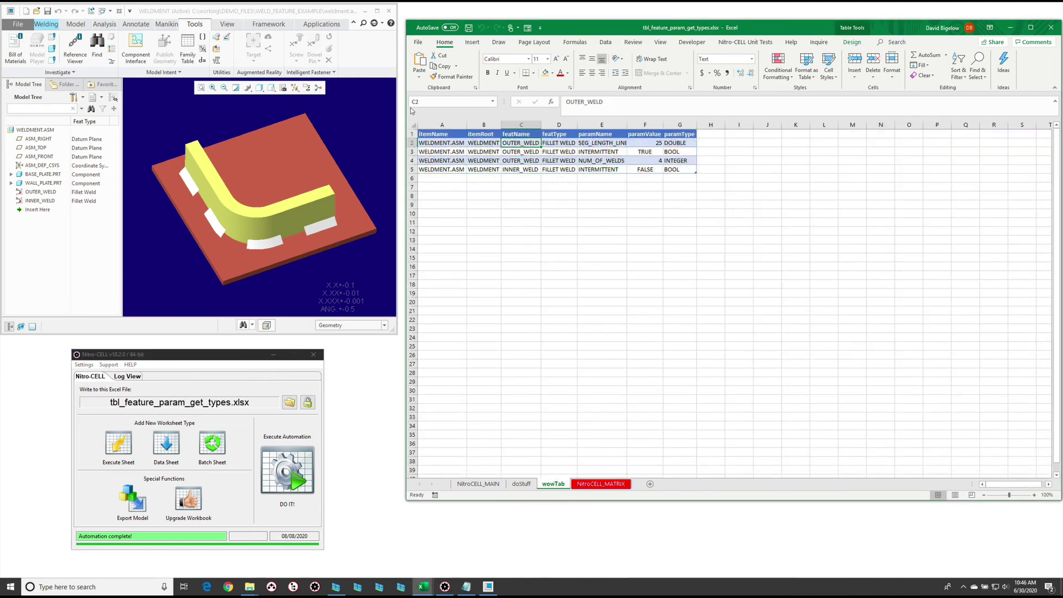
left_click_drag(443, 125, 659, 125)
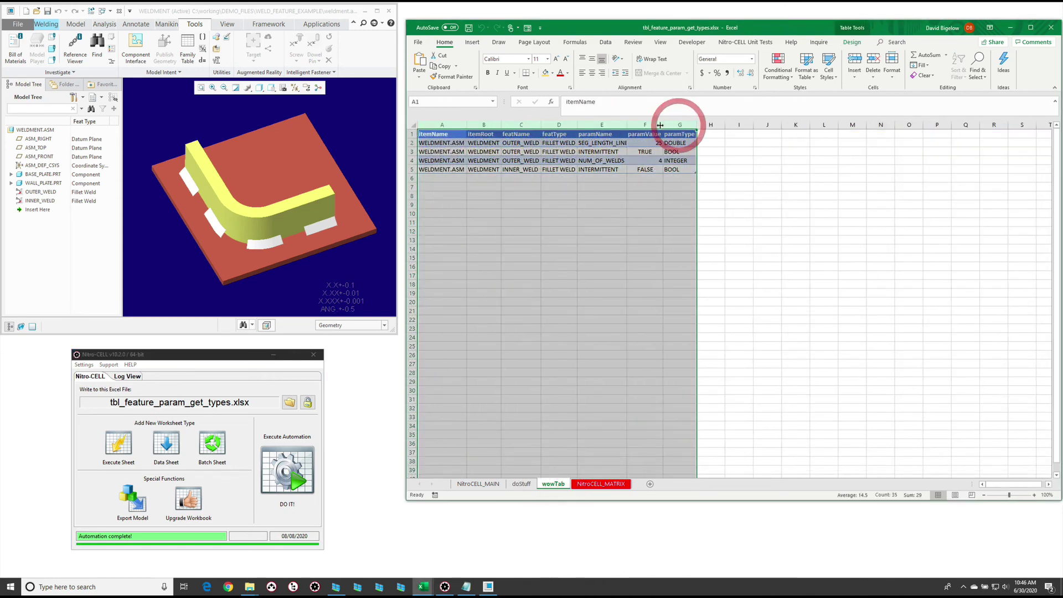
double_click(659, 125)
left_click(621, 230)
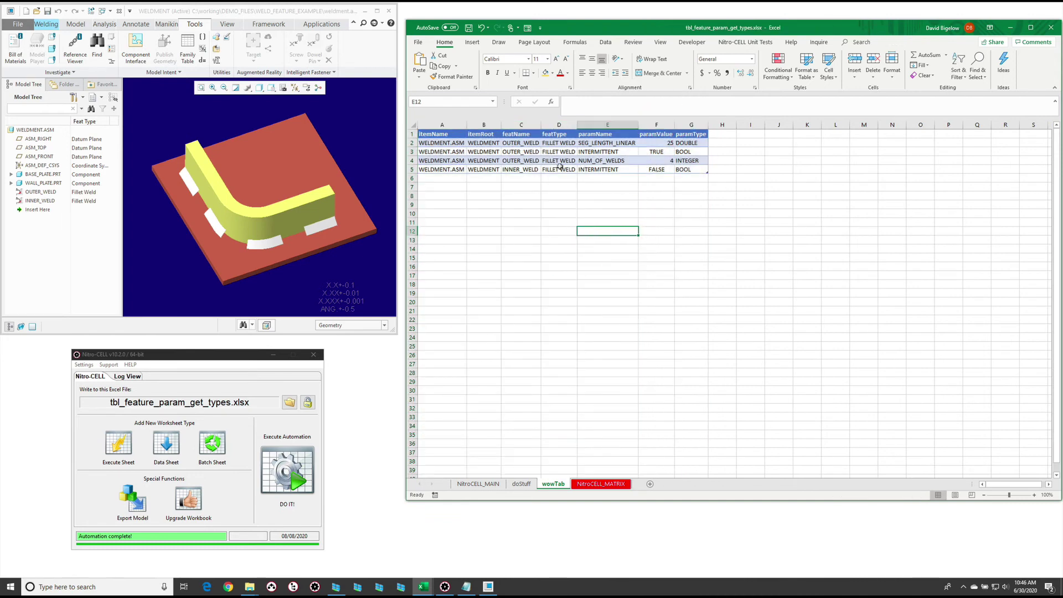